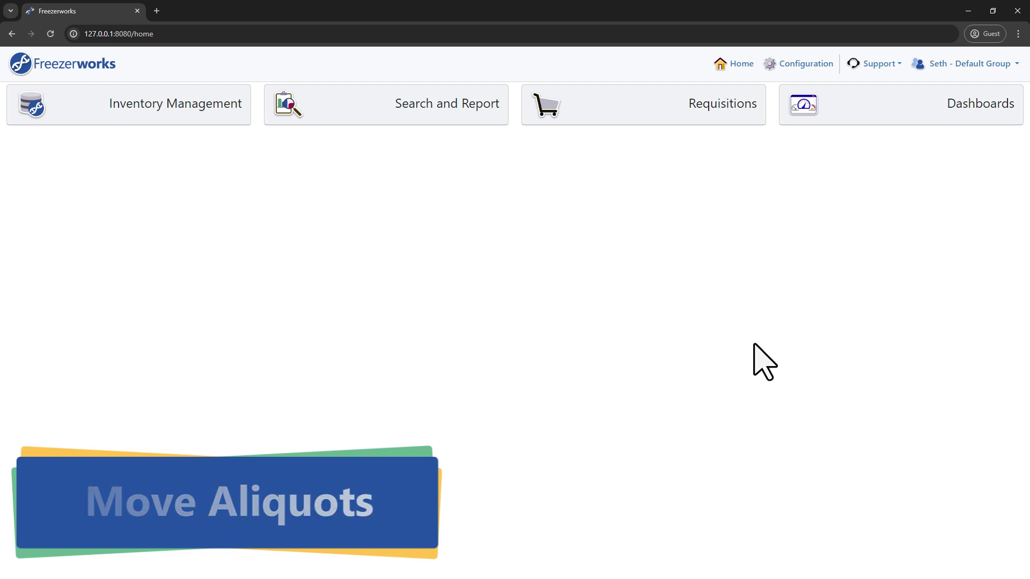
Step: Move Rack C from Shelf 3 to the empty Rack C slot on Shelf 2 in DEMO Upright's Upright Boxes
click(163, 99)
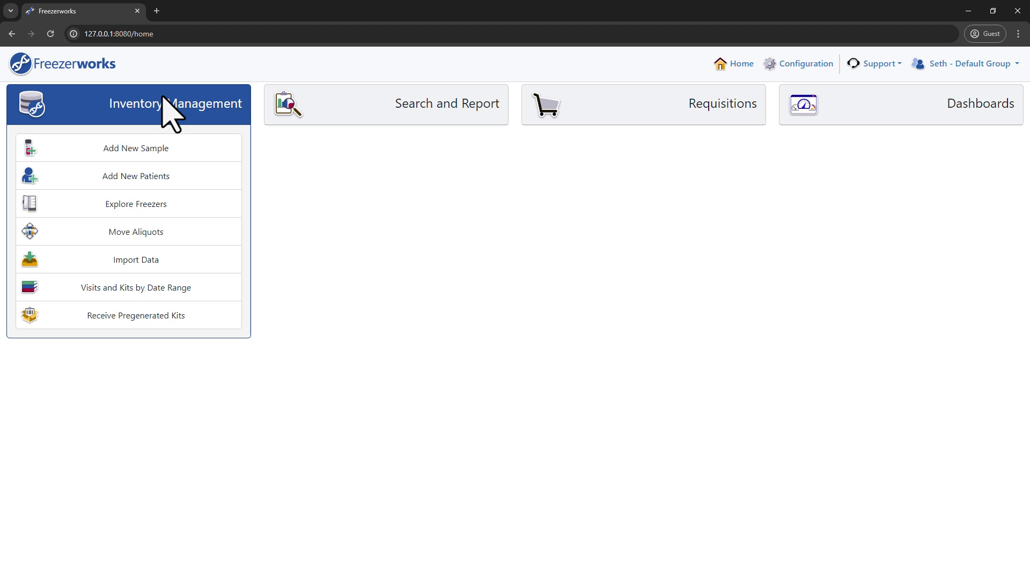
click(170, 236)
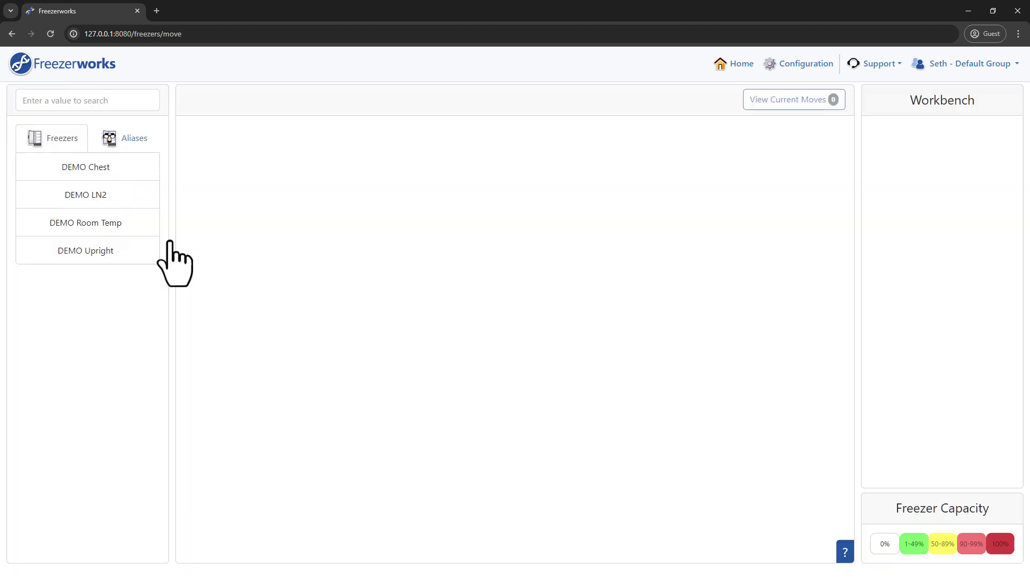
click(129, 254)
click(540, 276)
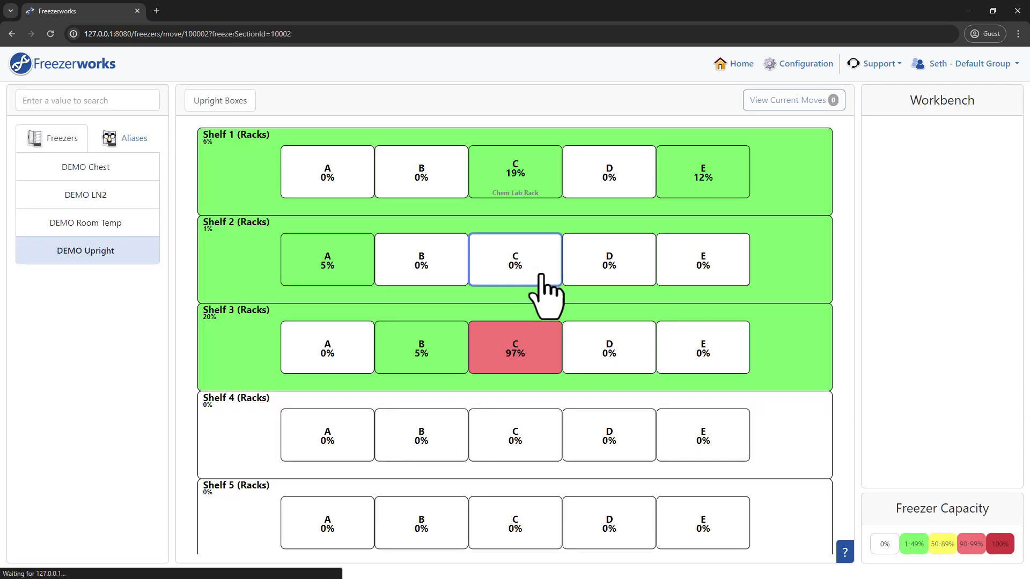
drag(507, 328, 517, 261)
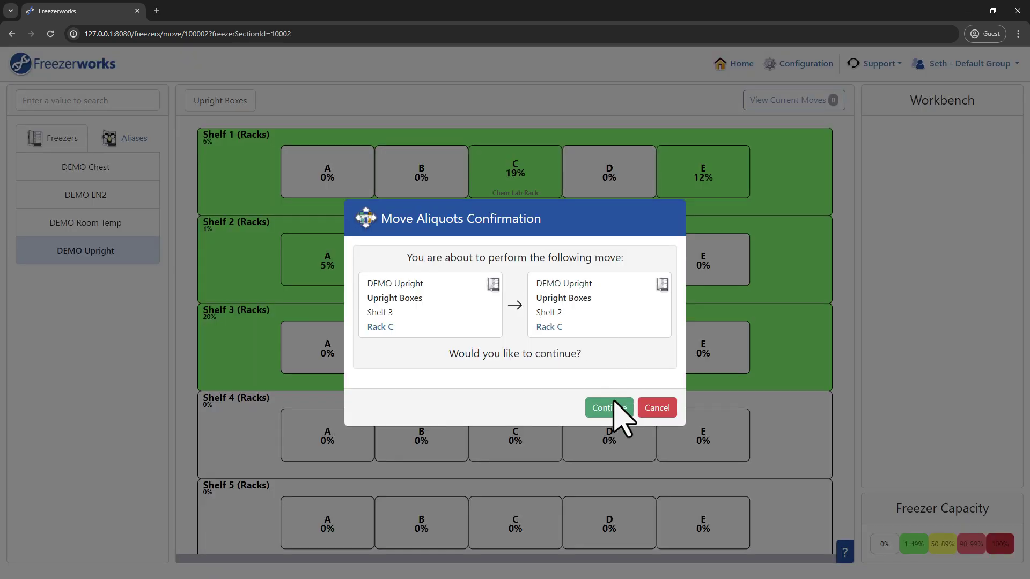
click(612, 404)
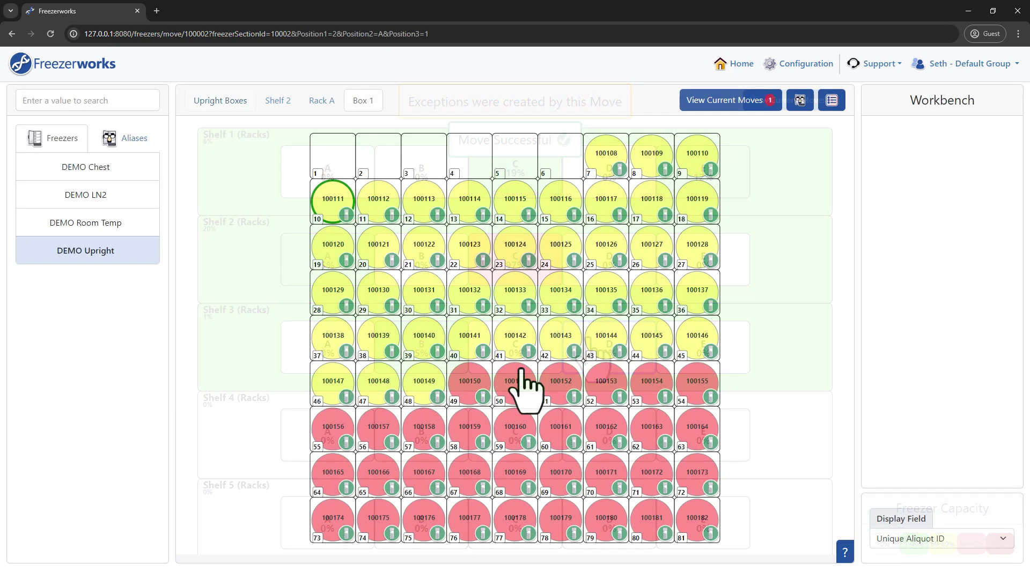
Step: Move the five red tubes 100150–100154 into positions 1–5 of Box 1
click(514, 383)
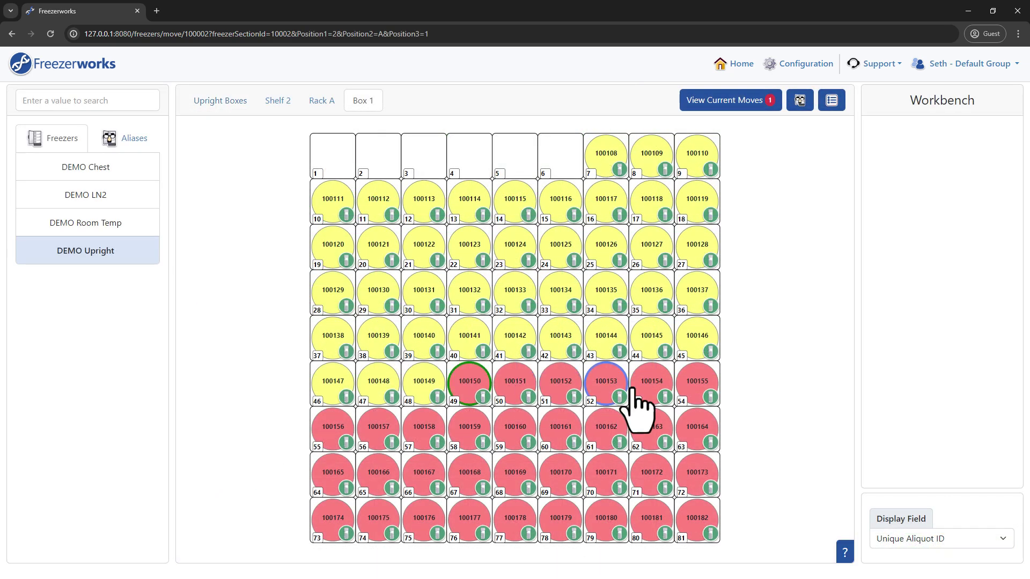
drag(596, 403, 340, 161)
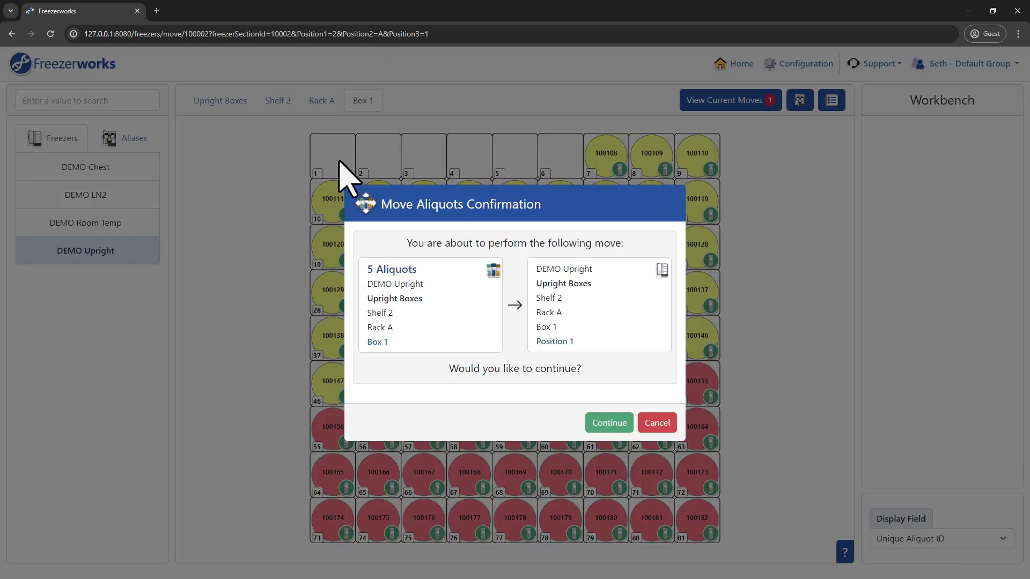
click(610, 424)
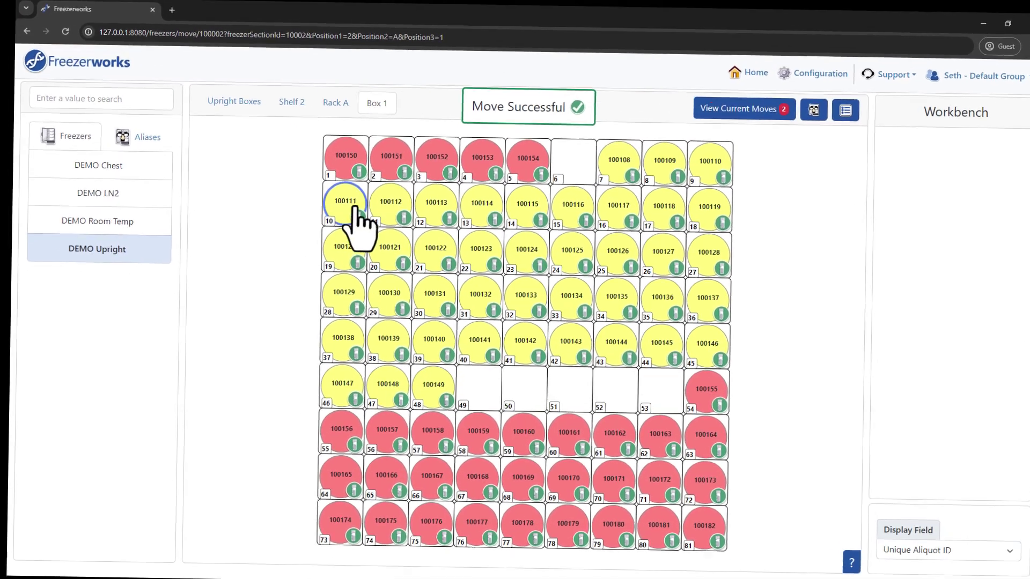
Step: Move tubes 10–45 via the Workbench into DEMO LN2 Rack 2 Box 4 starting at C1
click(354, 212)
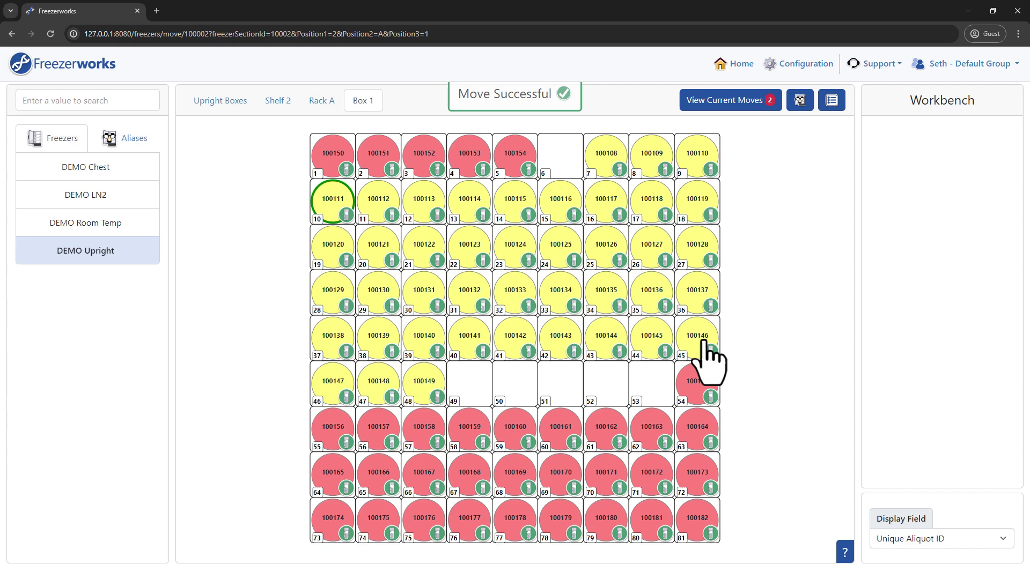
shift+click(701, 346)
drag(696, 210, 885, 218)
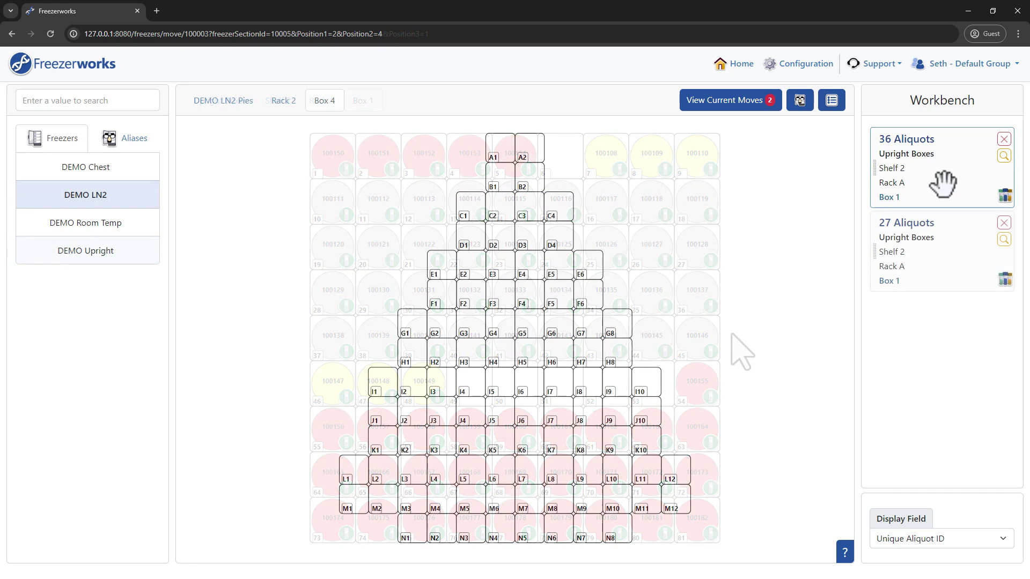
drag(941, 179, 462, 207)
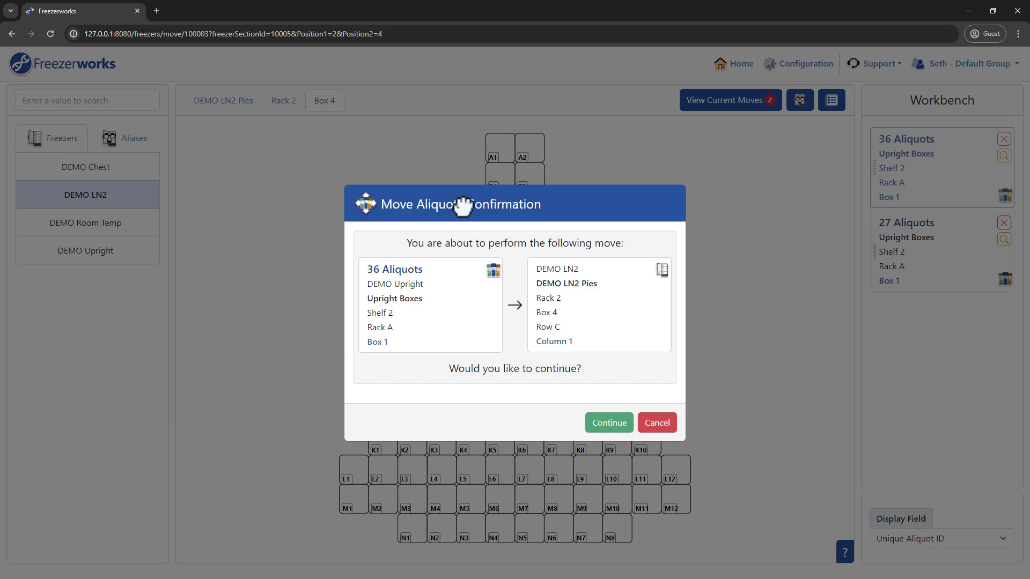
click(602, 427)
drag(919, 166, 414, 432)
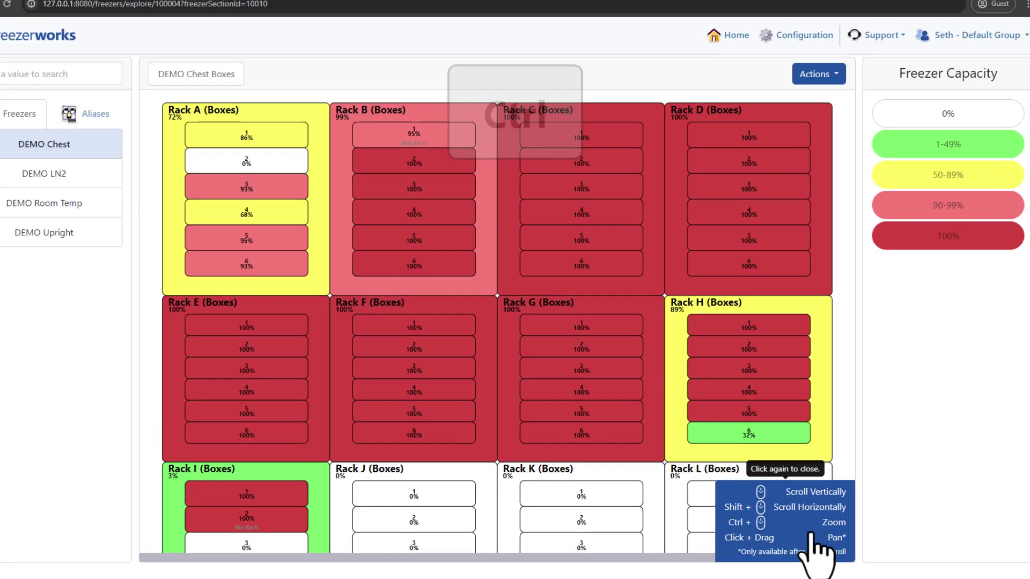
Step: Zoom into the DEMO Chest rack map, pan it, and scroll sideways across Racks A, B and C
key(ctrl)
scroll(516, 314, up, 5)
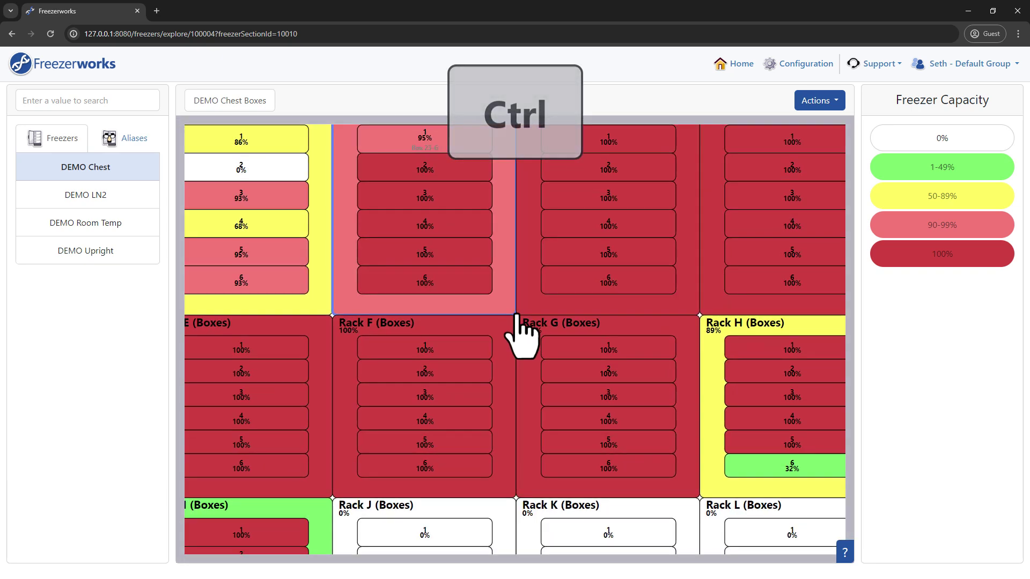
drag(516, 321, 695, 375)
key(shift)
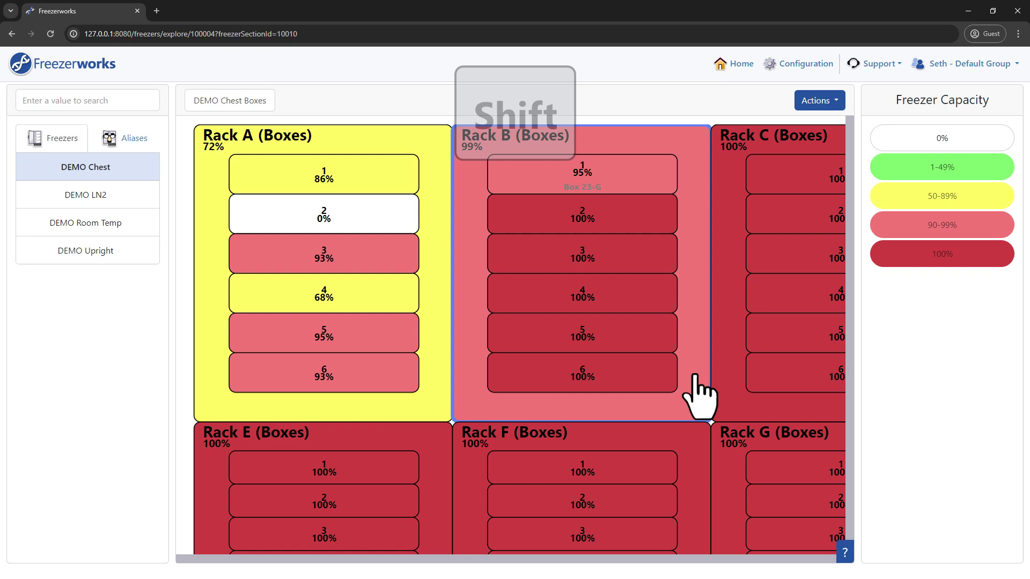
scroll(695, 376, right, 5)
scroll(696, 375, right, 4)
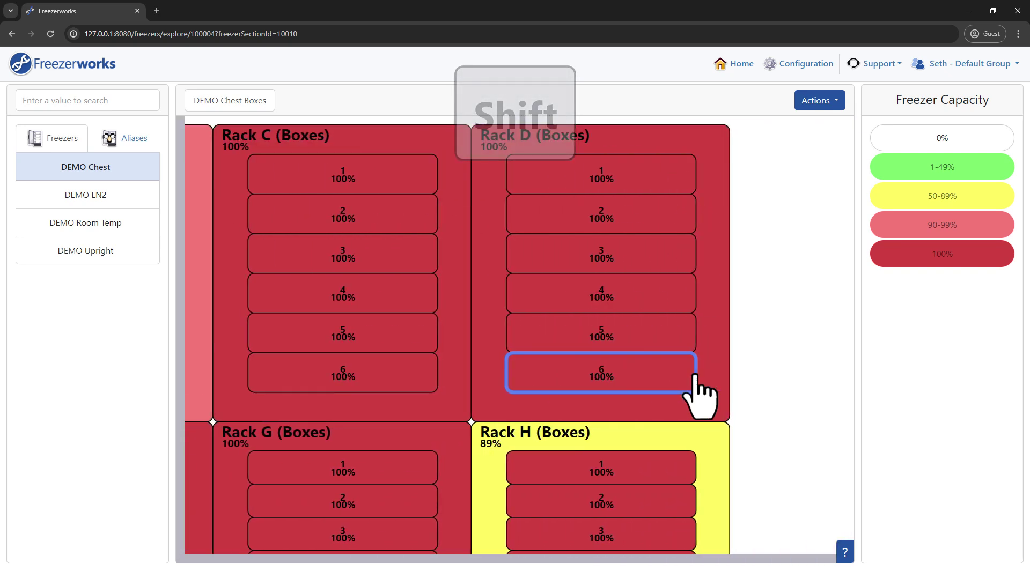
scroll(696, 377, left, 6)
scroll(696, 386, left, 3)
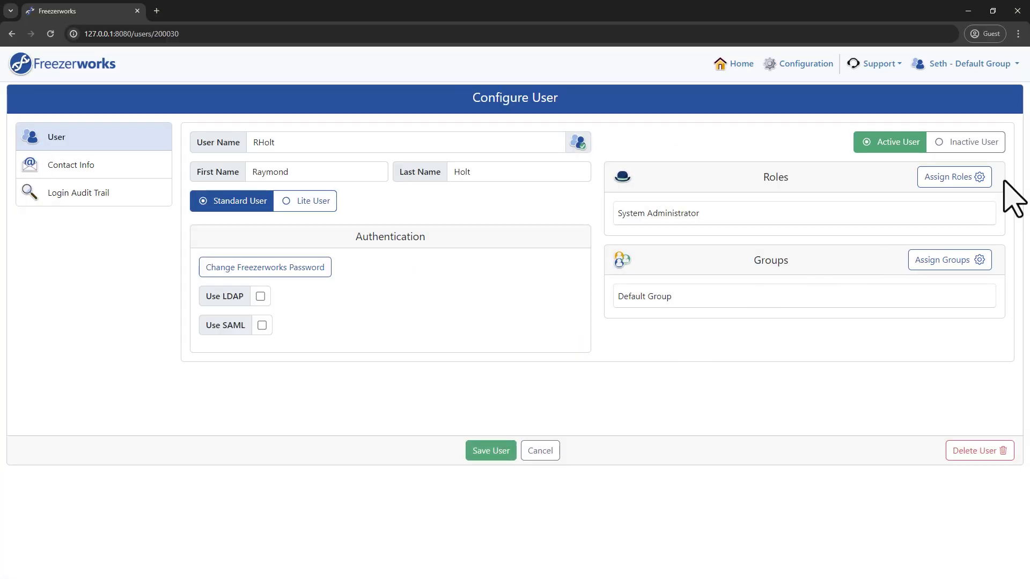
Step: Assign the Study Coordinator and Study Administrator roles to the System Administrator user
click(963, 177)
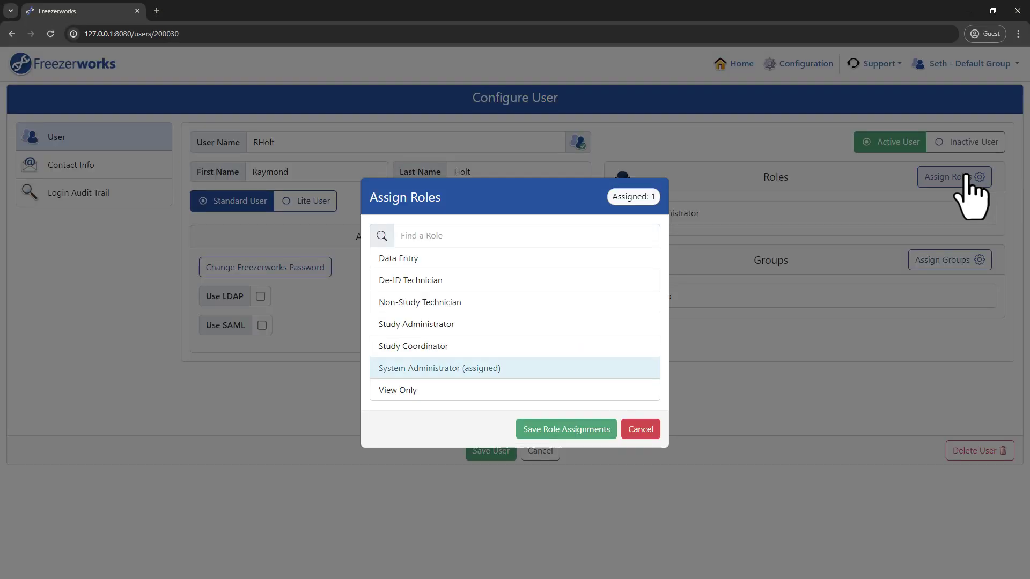
click(441, 346)
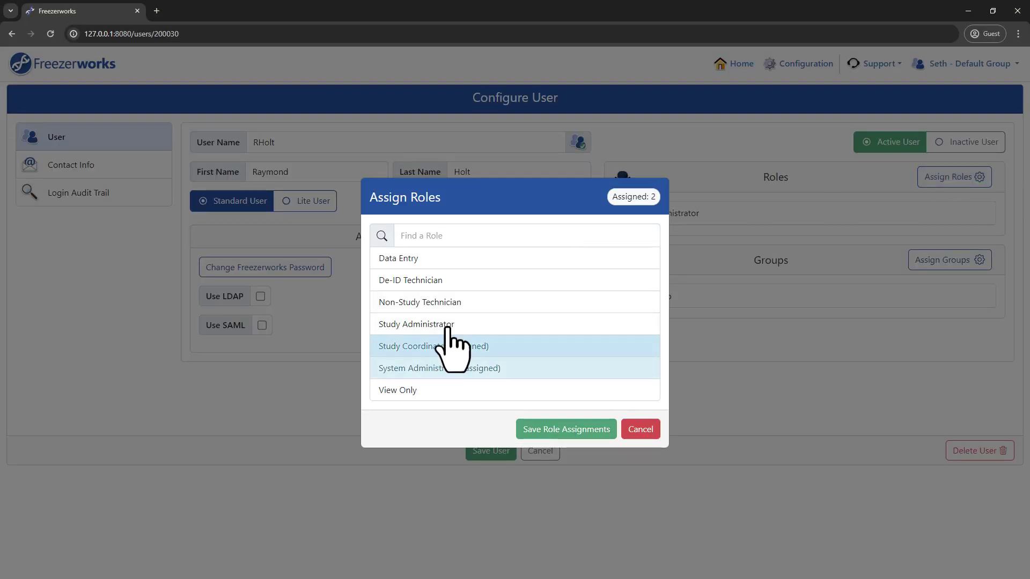
click(448, 325)
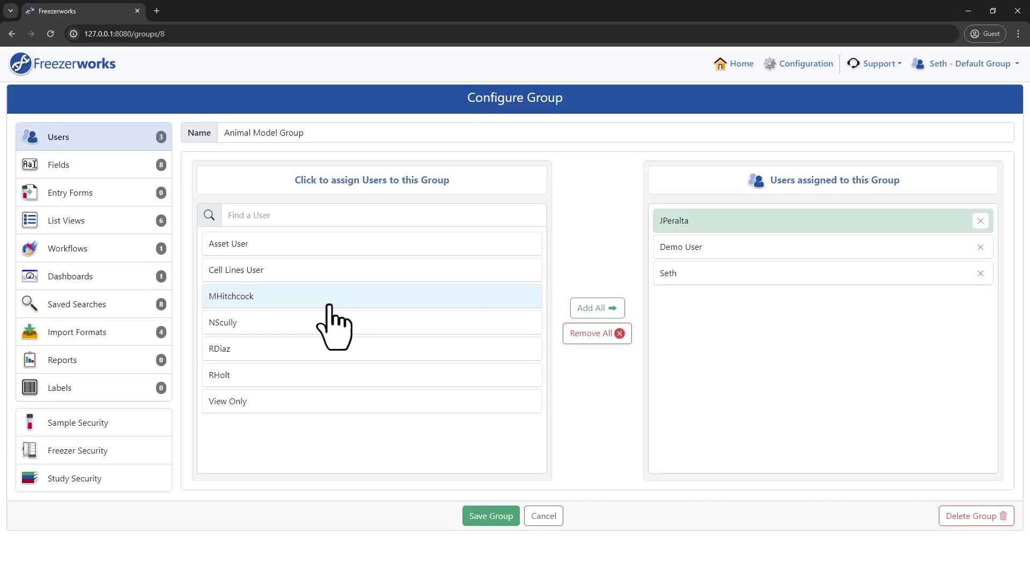
Step: Add one more user to the Animal Model Group, then save and close the person's contact record
click(319, 349)
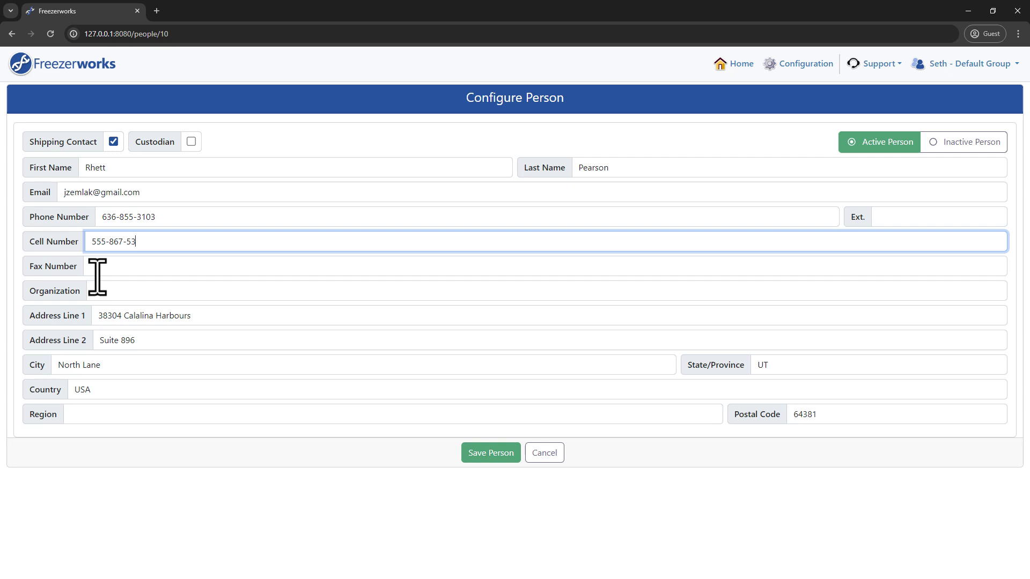
click(490, 460)
click(549, 454)
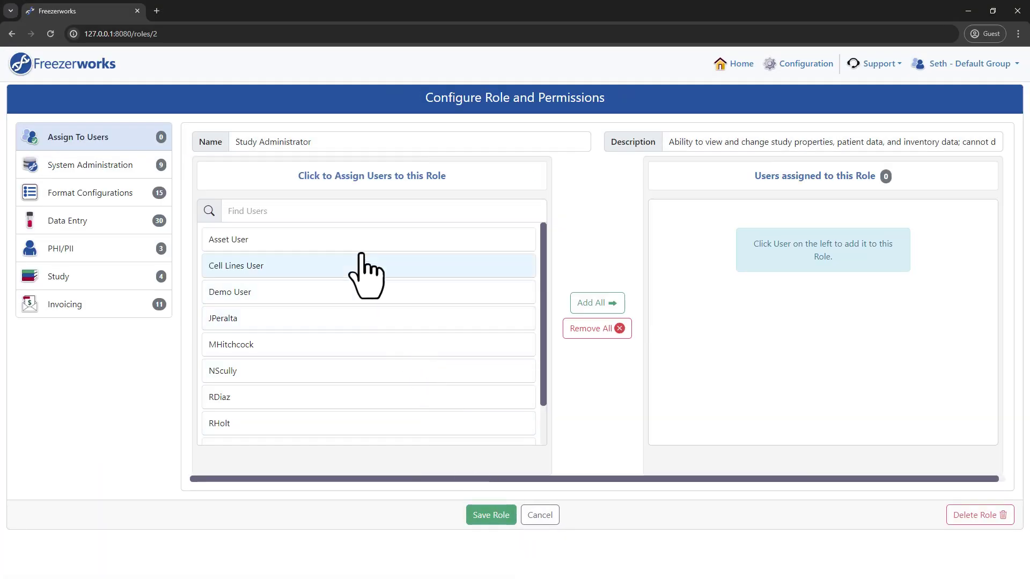
Step: Assign two users from the available list to the Study Administrator role
click(303, 322)
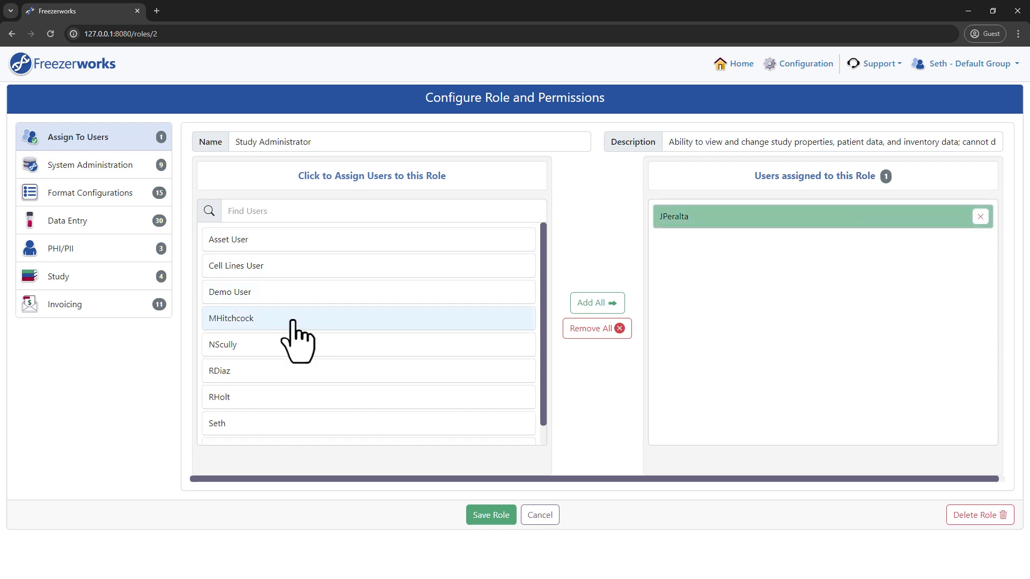
click(287, 325)
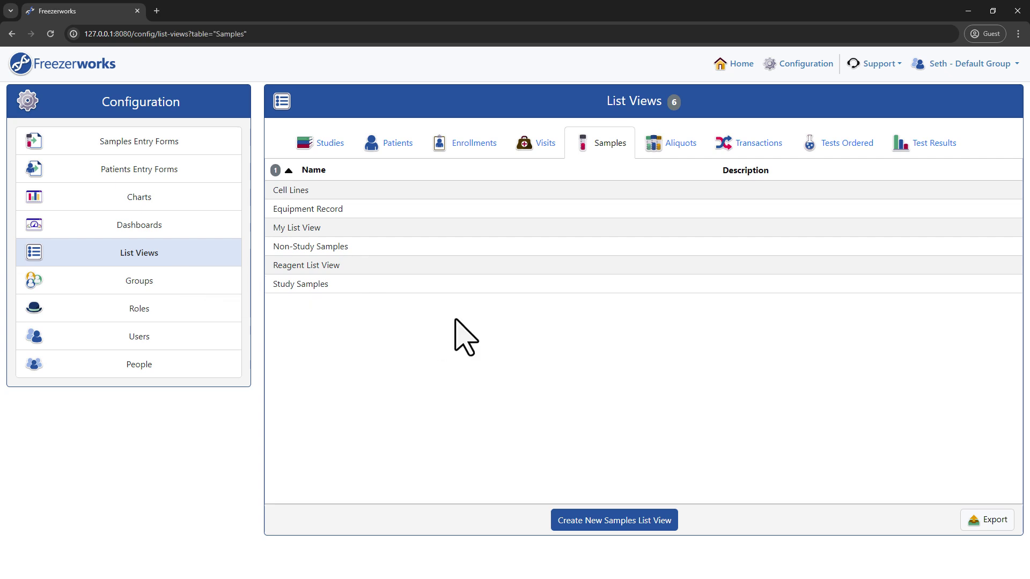
Step: Open the Study Samples list view for editing and search fields from all tables for 'Sampl'
click(409, 290)
scroll(336, 276, down, 5)
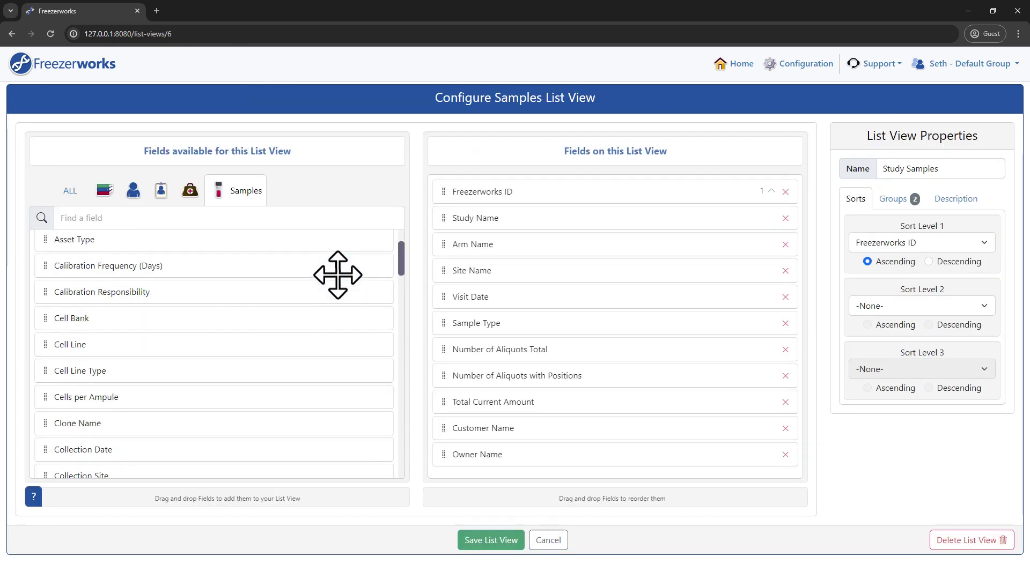
scroll(293, 302, down, 3)
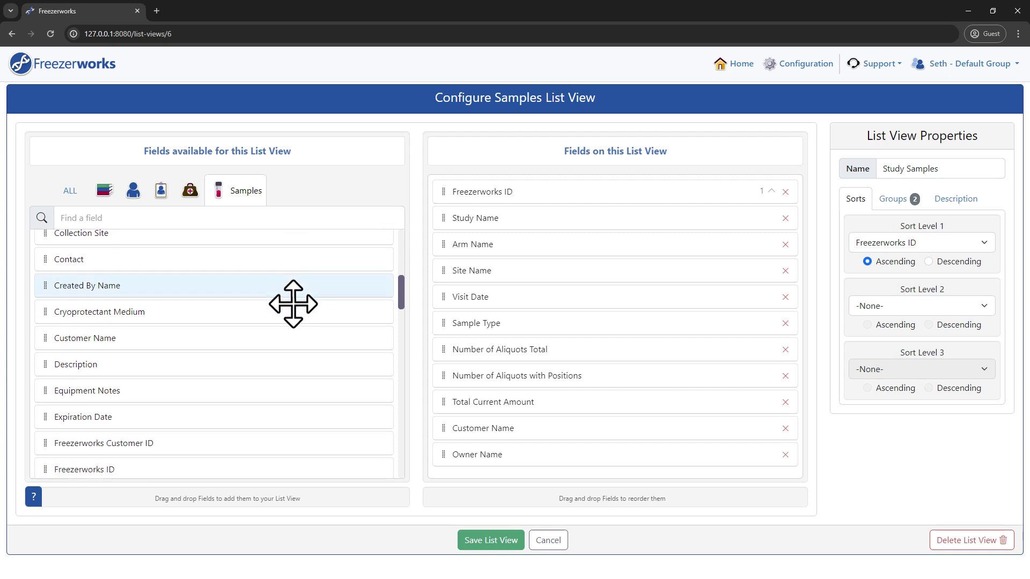
click(70, 191)
click(168, 218)
text(Sampl)
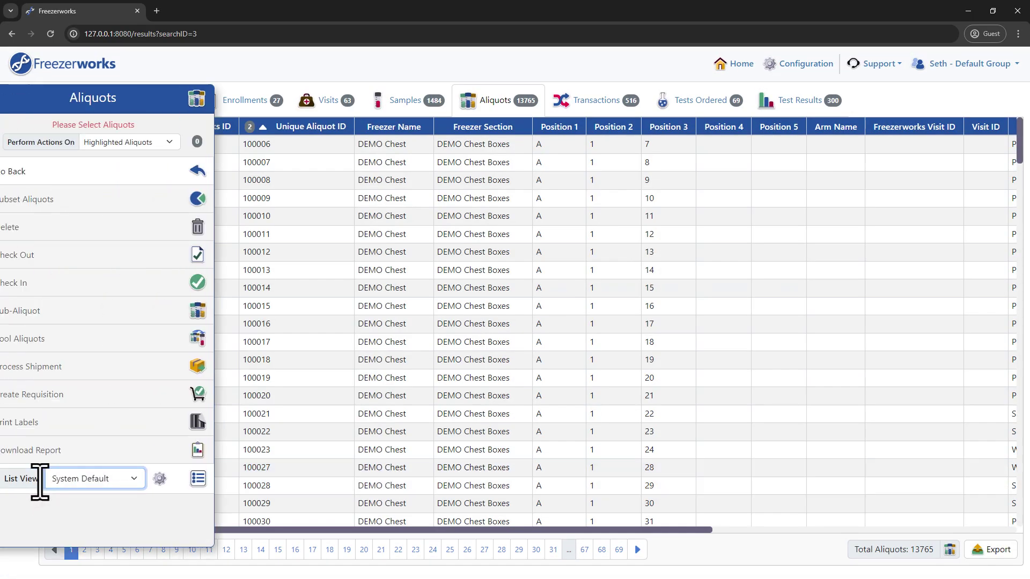
Step: Remove the Unit field from the list view's displayed fields
click(171, 479)
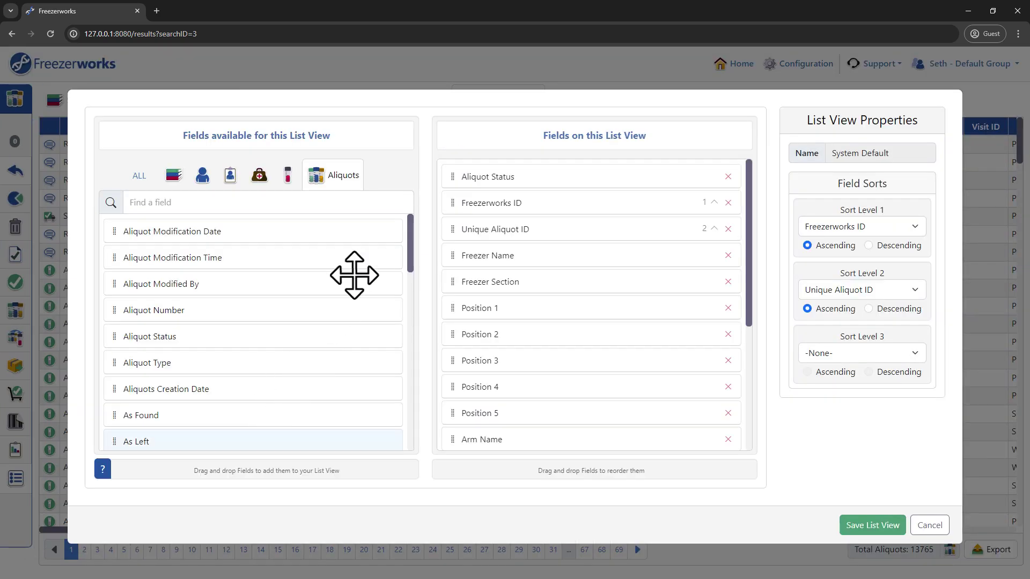
scroll(561, 260, down, 5)
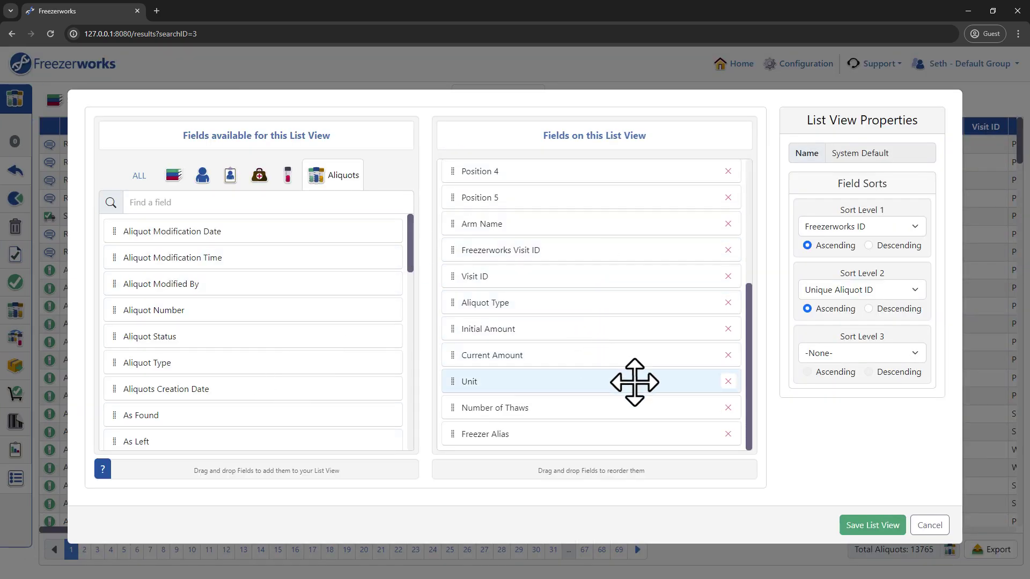
click(728, 381)
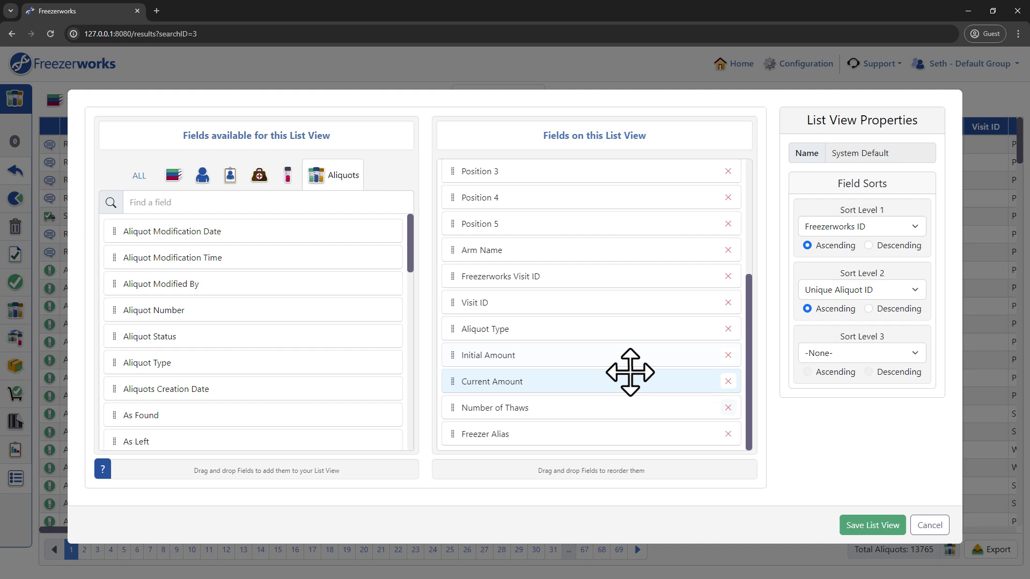
scroll(645, 377, up, 3)
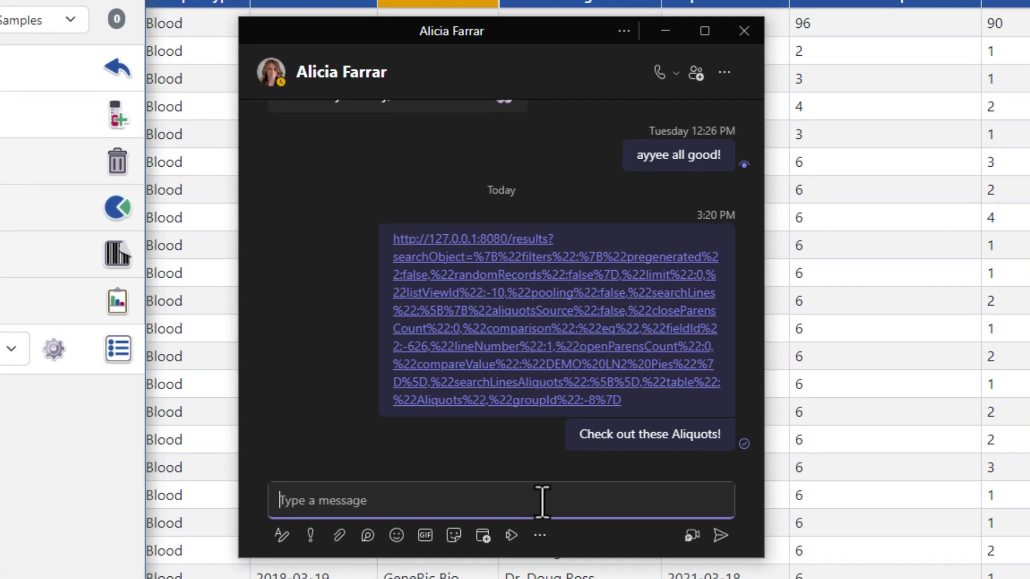
Step: Paste the copied aliquot results URL into the Teams message box and send it
text(http://127.0.0.1:8080/results?searchByList=%7B%22fieldName%22:%22PK_AliquotUID%22,%22groupId%22:-8,%22listViewId%22:-9,%22pregenerated%22:false,%22table%22:%22Samples%22,%22values%22:%5B%5D%7D&initialTable=Aliquots)
key(Return)
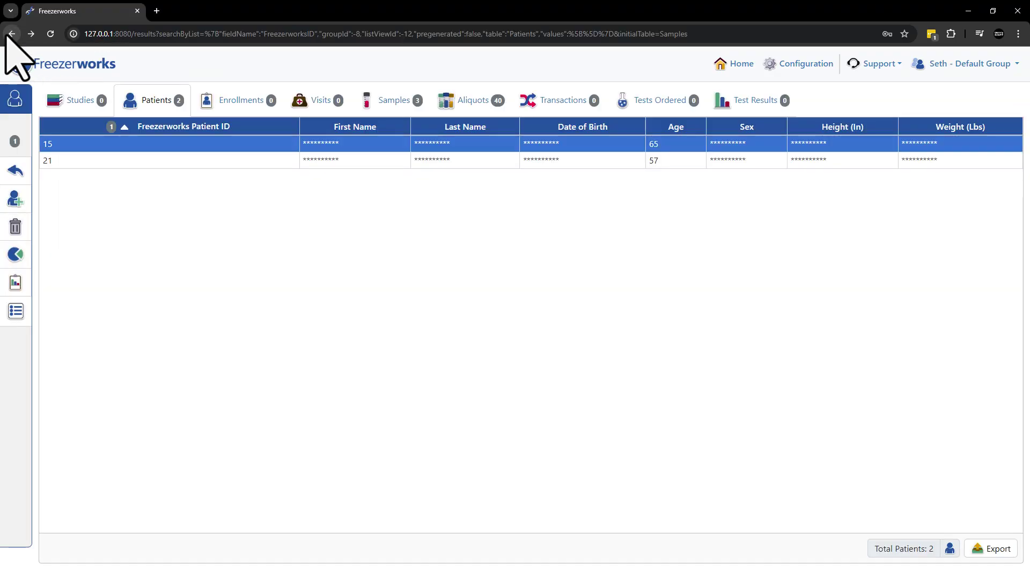
click(9, 34)
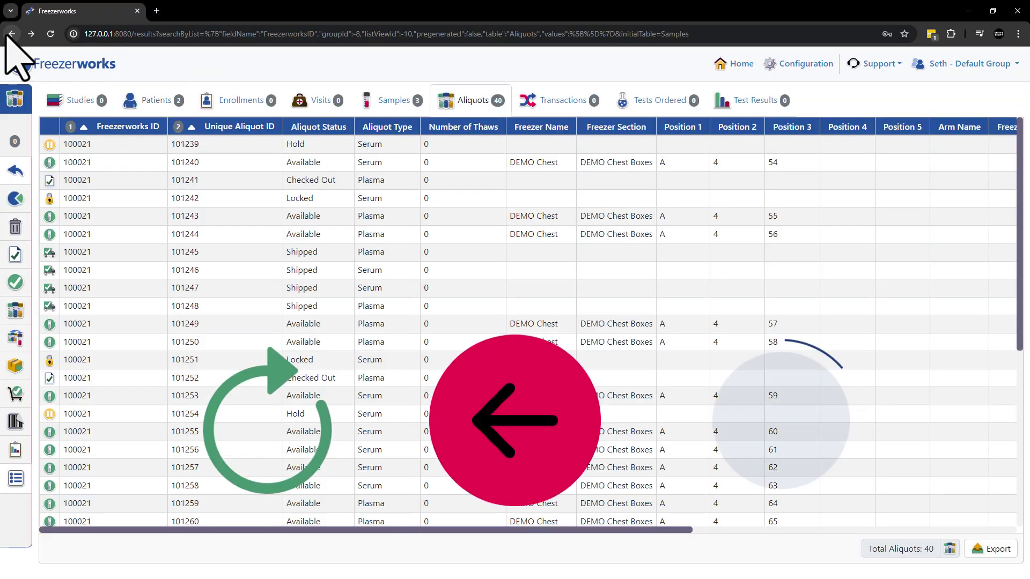
Step: Go back and forward between the Patients results pages, then back to the home page
click(32, 34)
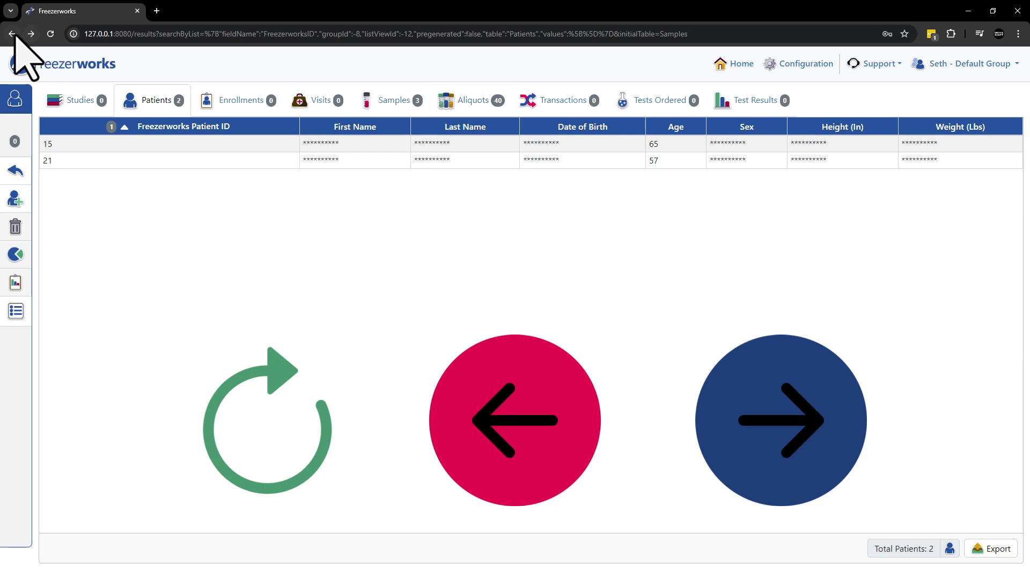
click(10, 34)
click(11, 34)
click(11, 34)
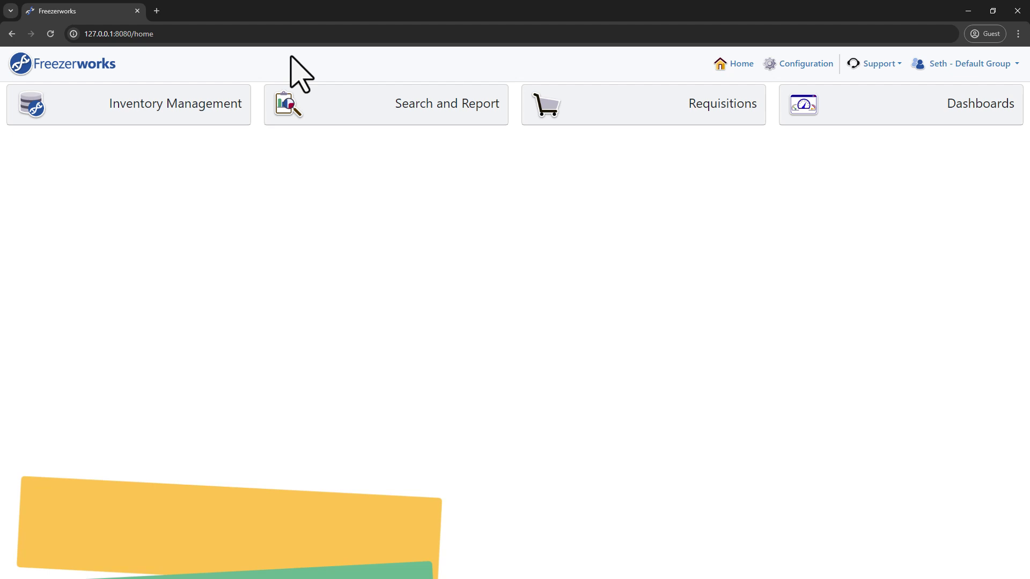
Step: Run the IcART Samples saved search and open the Intensive cART for Acute HIV study from the Studies results
click(322, 103)
click(393, 176)
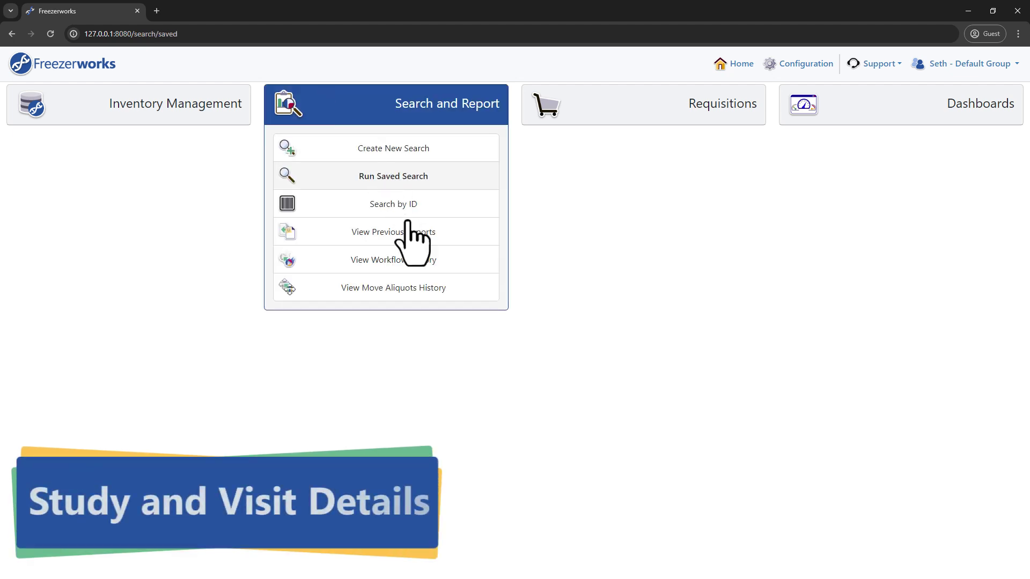
scroll(448, 384, down, 4)
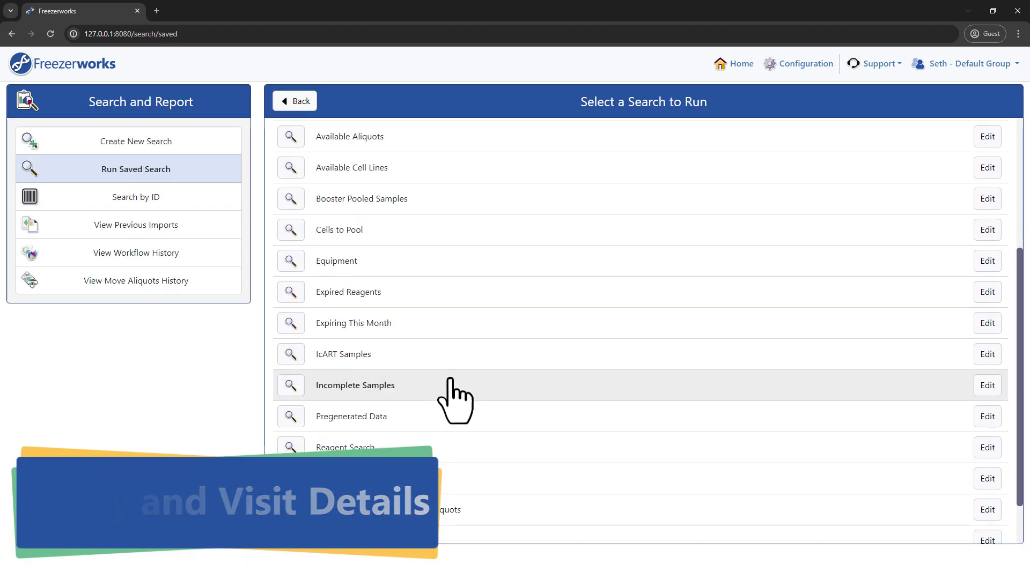
click(285, 354)
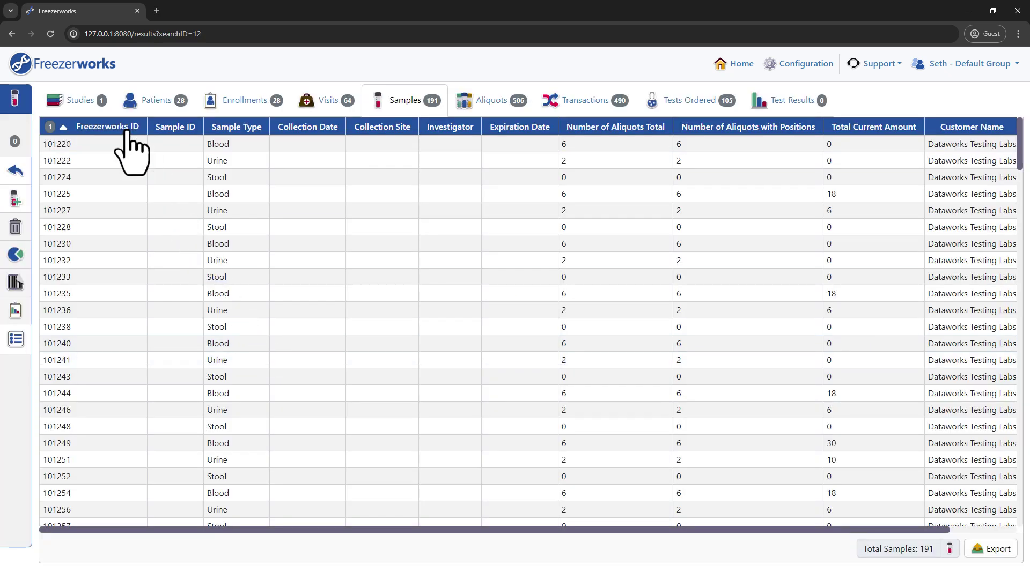
click(100, 102)
click(351, 150)
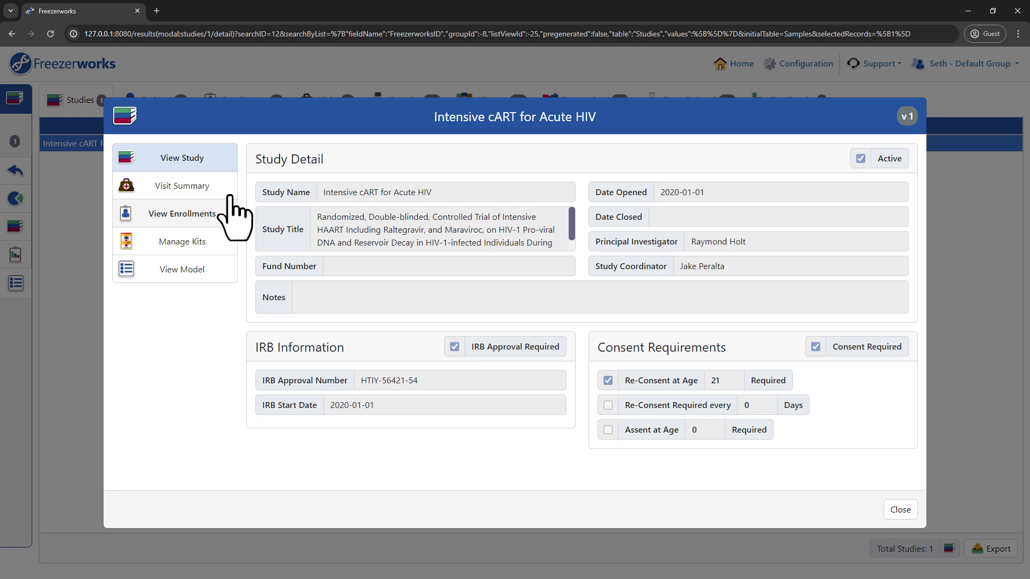
Step: Switch the Visit Summary charts between pie, table and stacked bars, and toggle County General kits
click(188, 192)
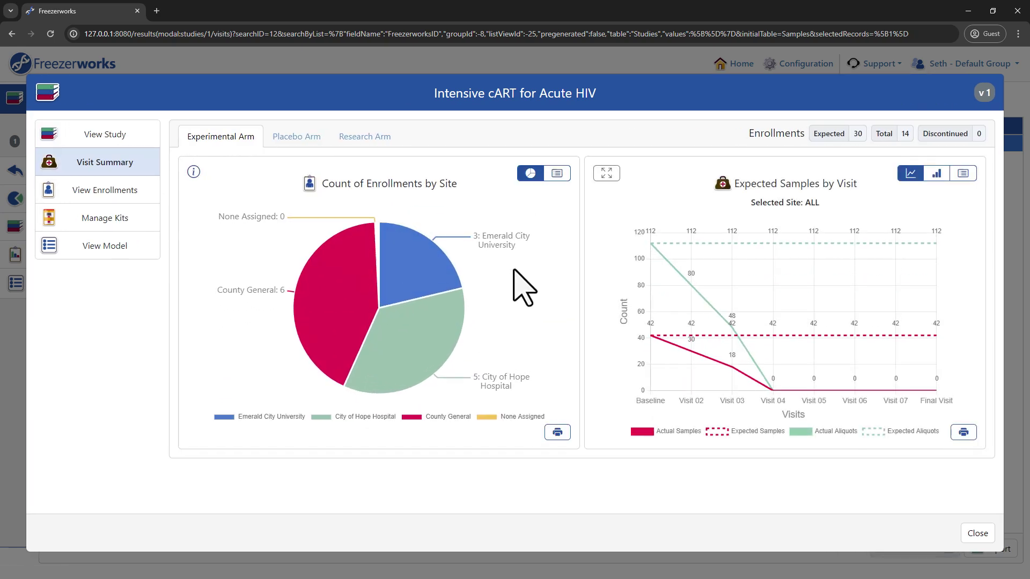
click(556, 175)
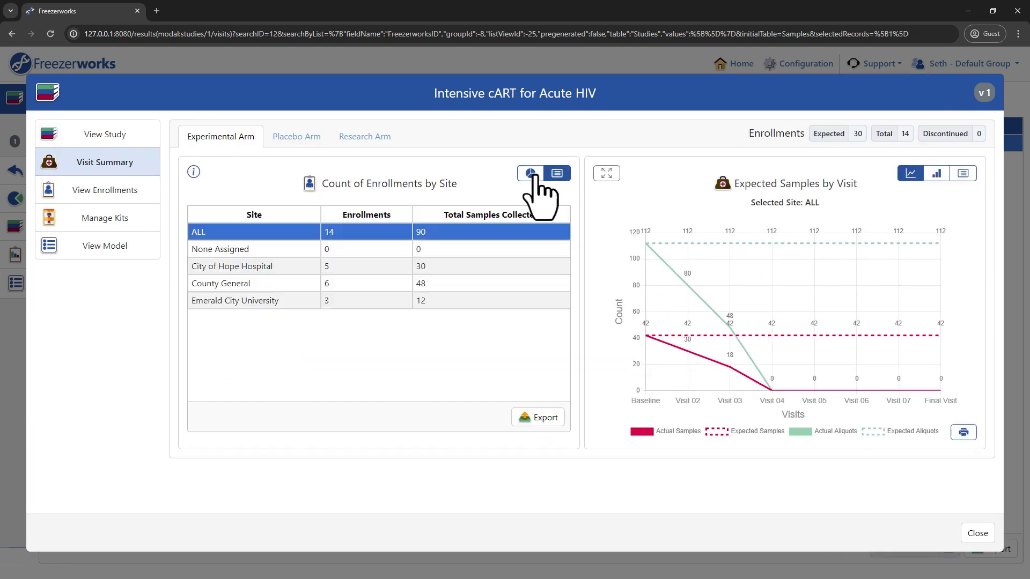
click(531, 173)
click(936, 174)
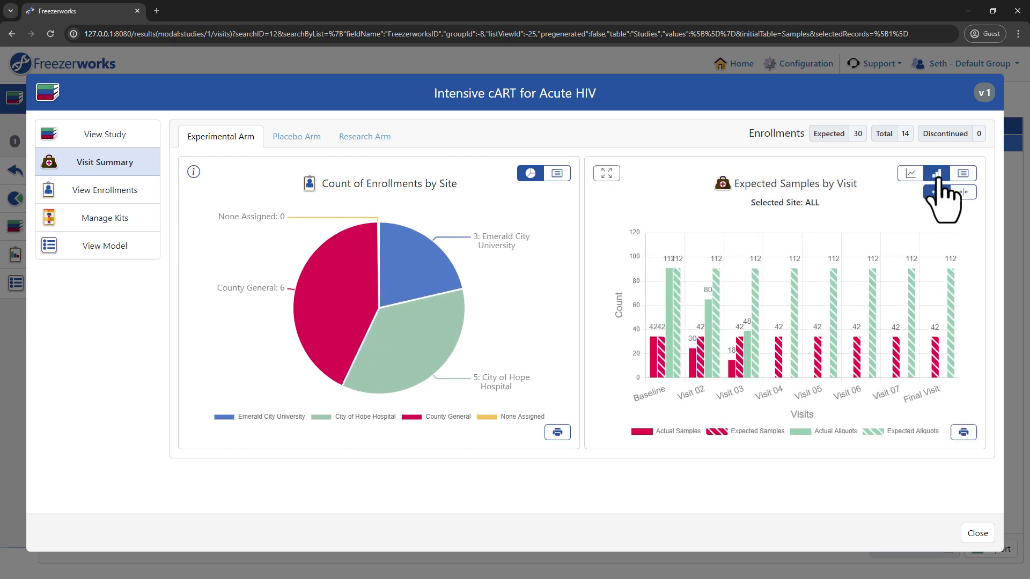
click(964, 193)
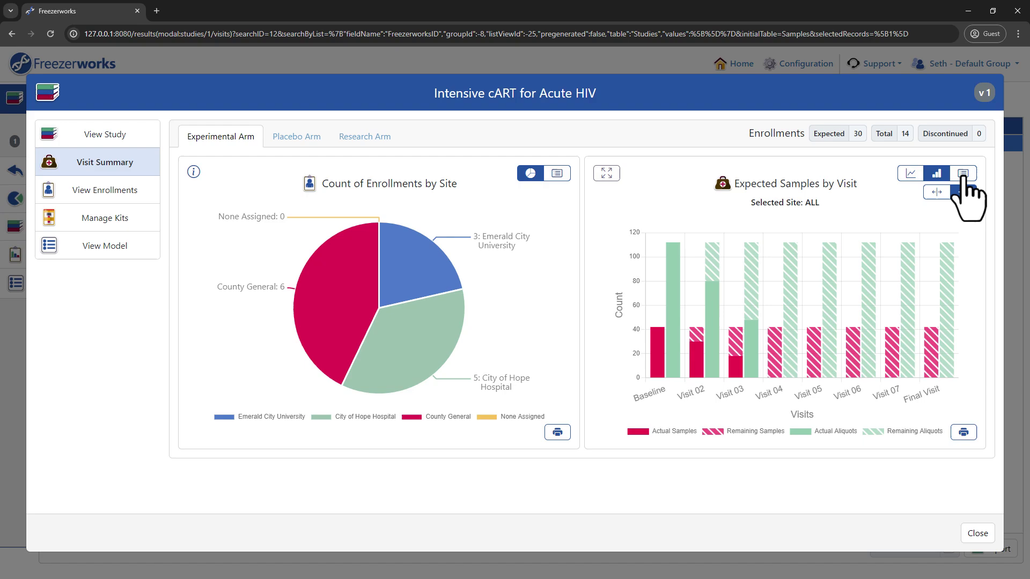
click(964, 174)
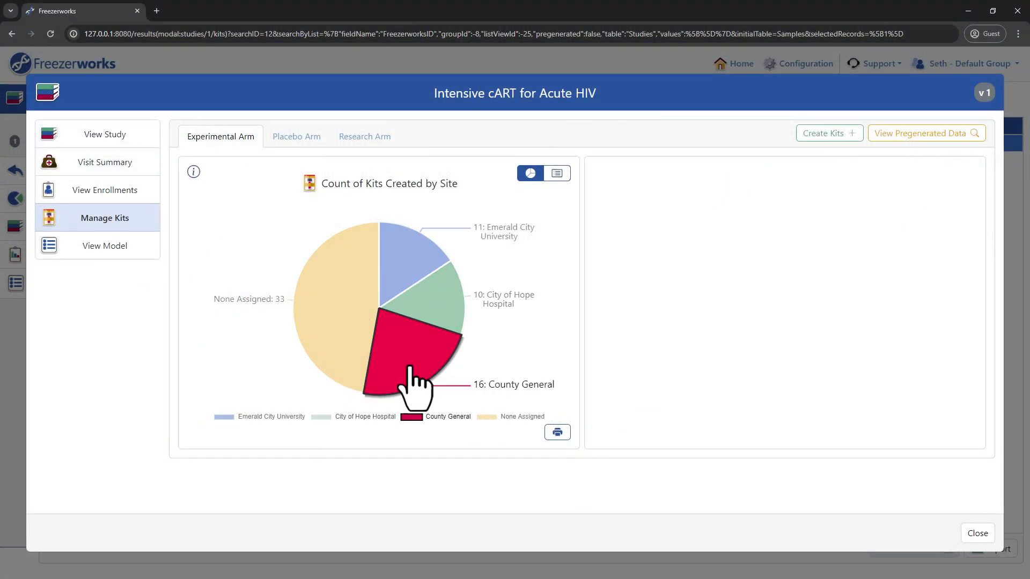
click(410, 366)
click(410, 367)
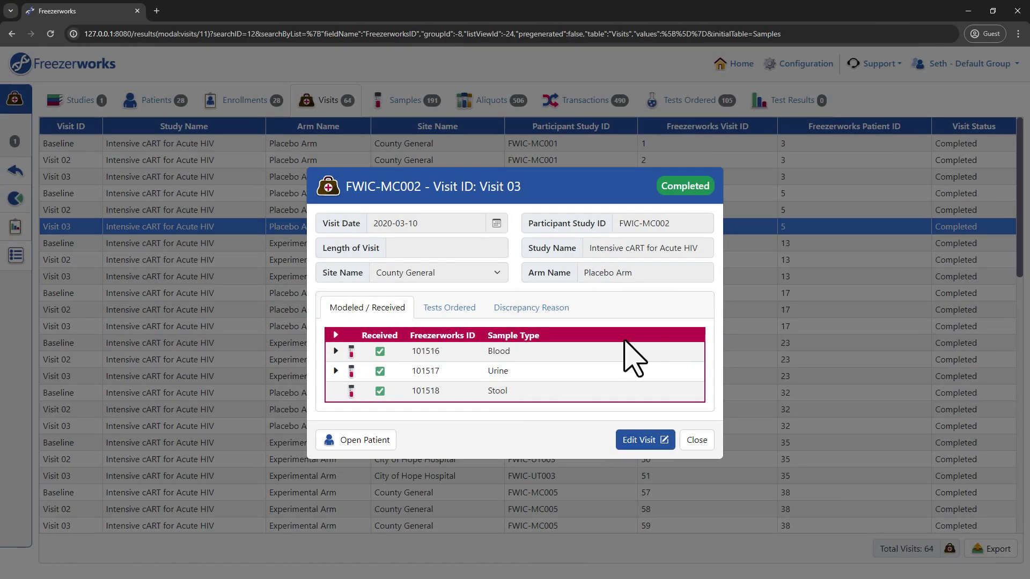
Step: Edit Visit 03 to a Length of Visit of '1 hour' at City of Hope Hospital
click(647, 441)
click(459, 248)
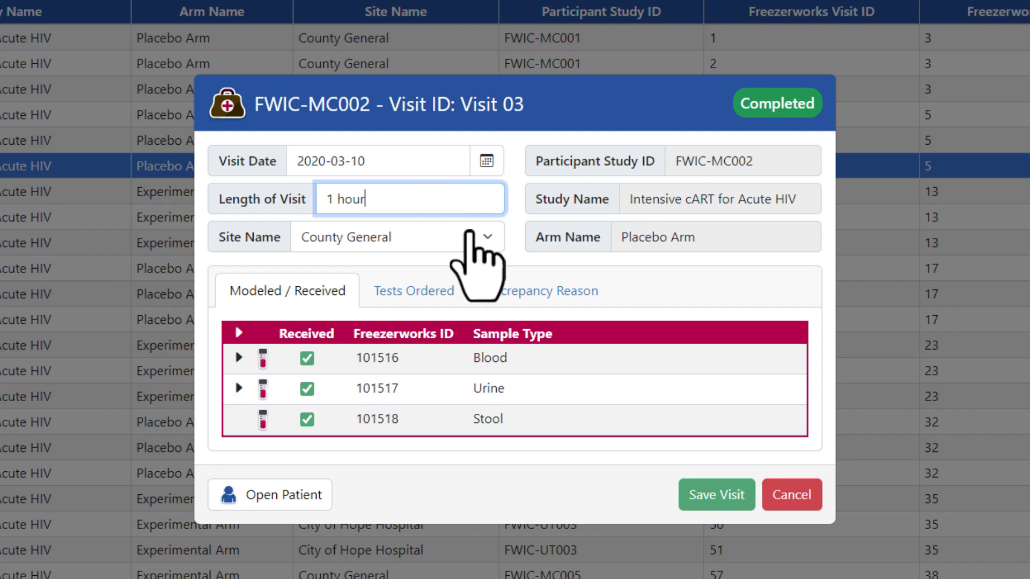
click(470, 235)
click(456, 279)
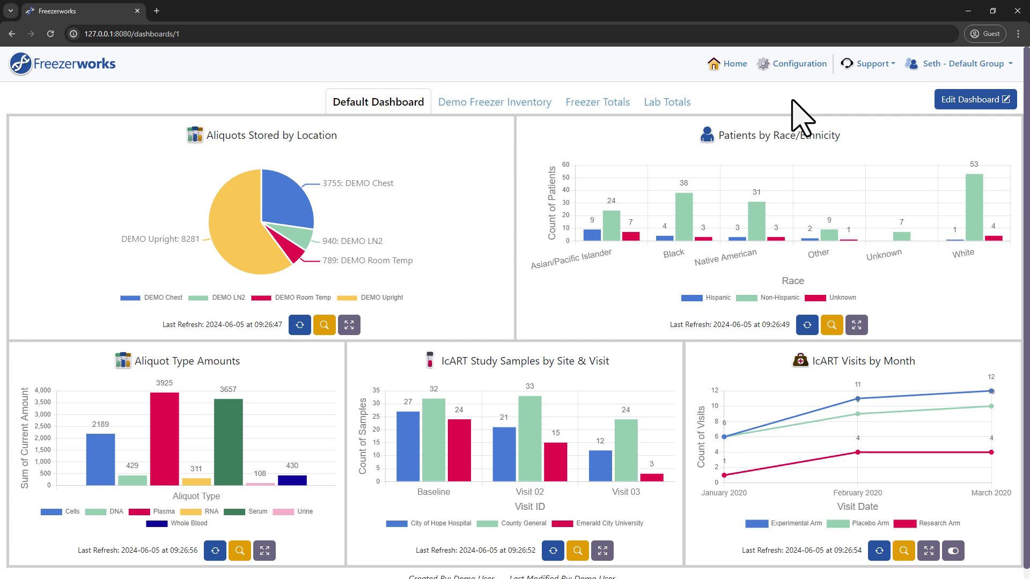
Step: On the Freezer Totals dashboard, list the DEMO Chest Boxes aliquots, then return to the dashboard
click(602, 103)
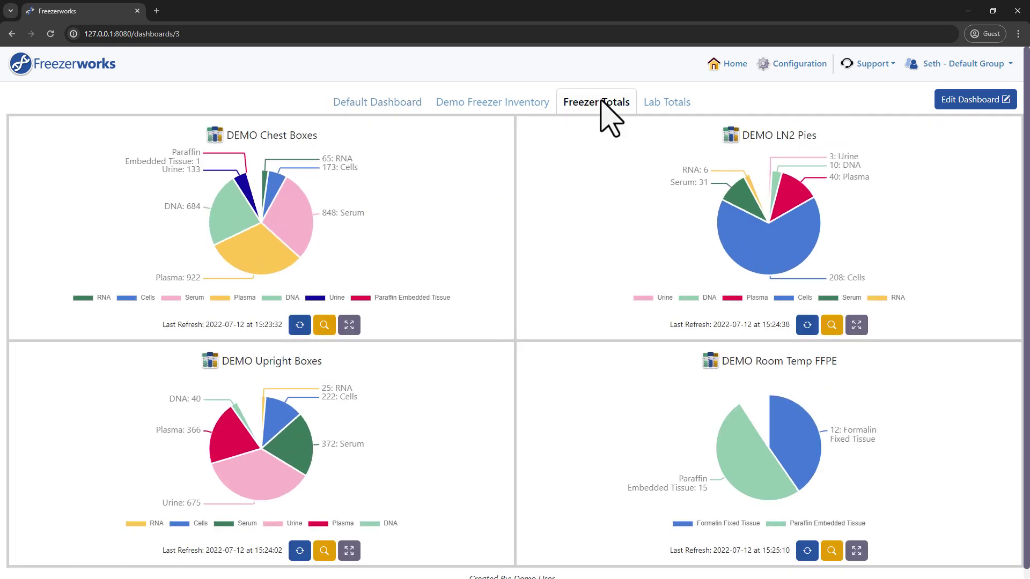
click(325, 324)
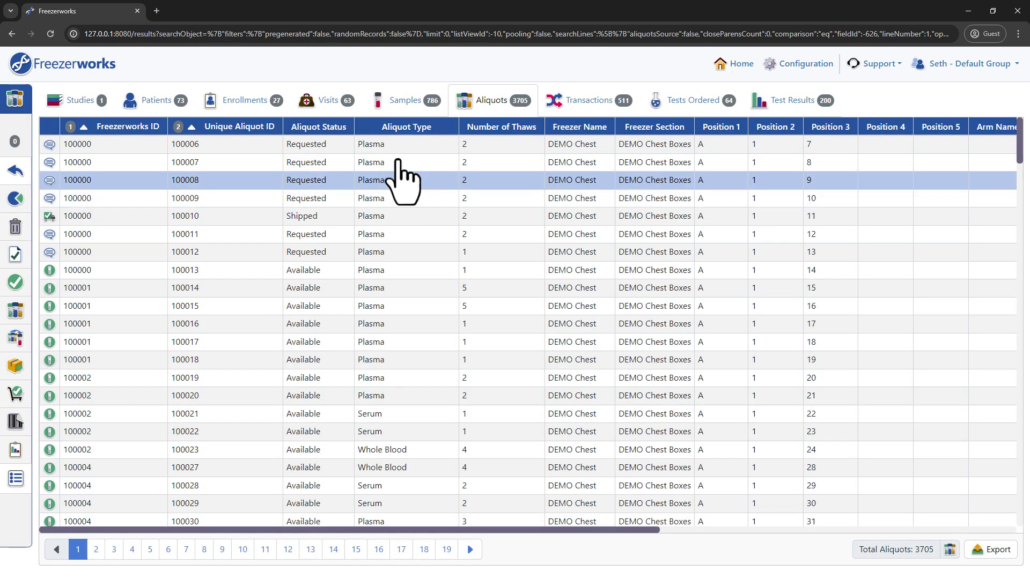
click(10, 34)
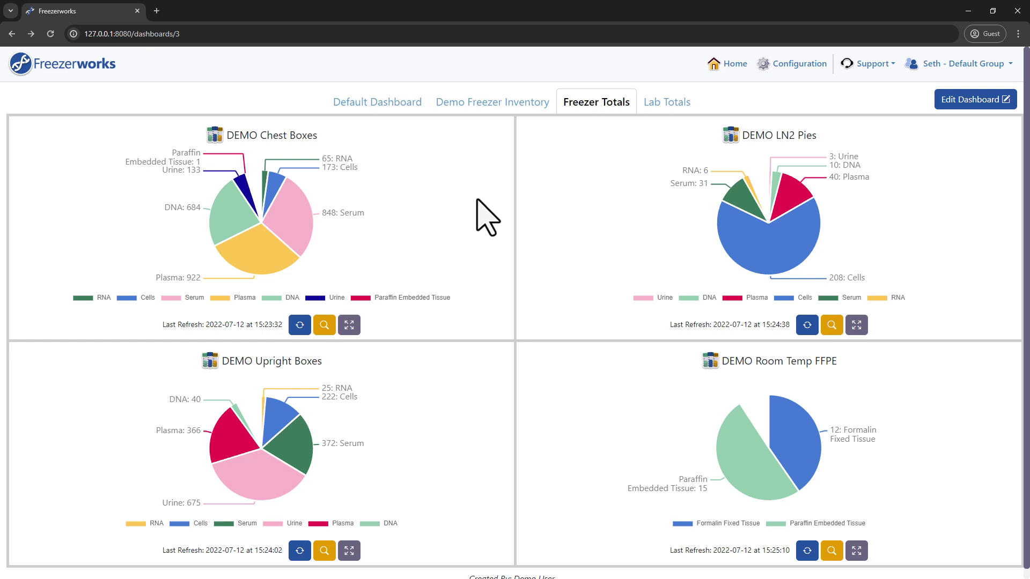
Step: List the DEMO LN2 Pies aliquots and filter Aliquot Type to Plasma, showing 40 of 953
click(832, 326)
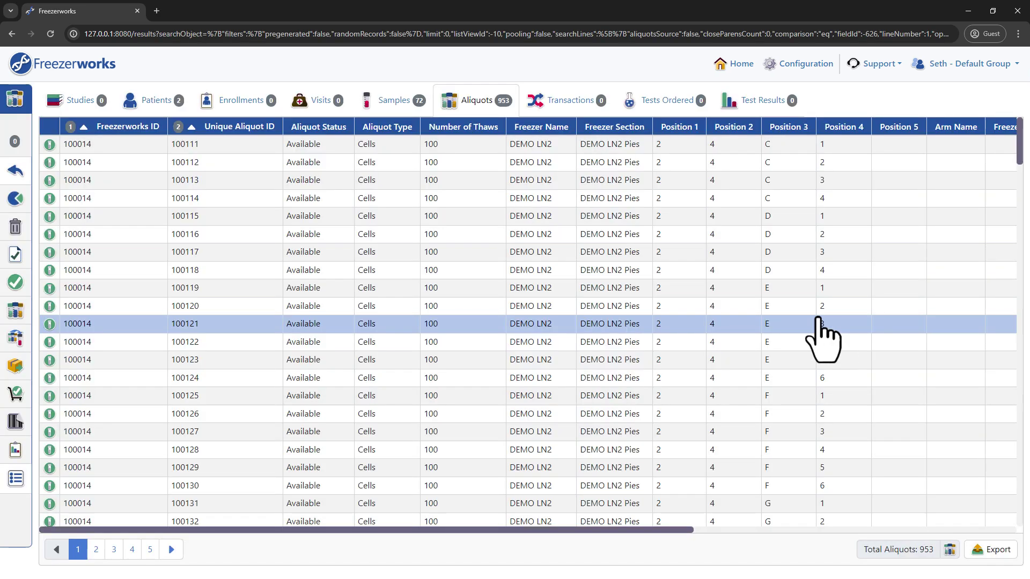
click(368, 128)
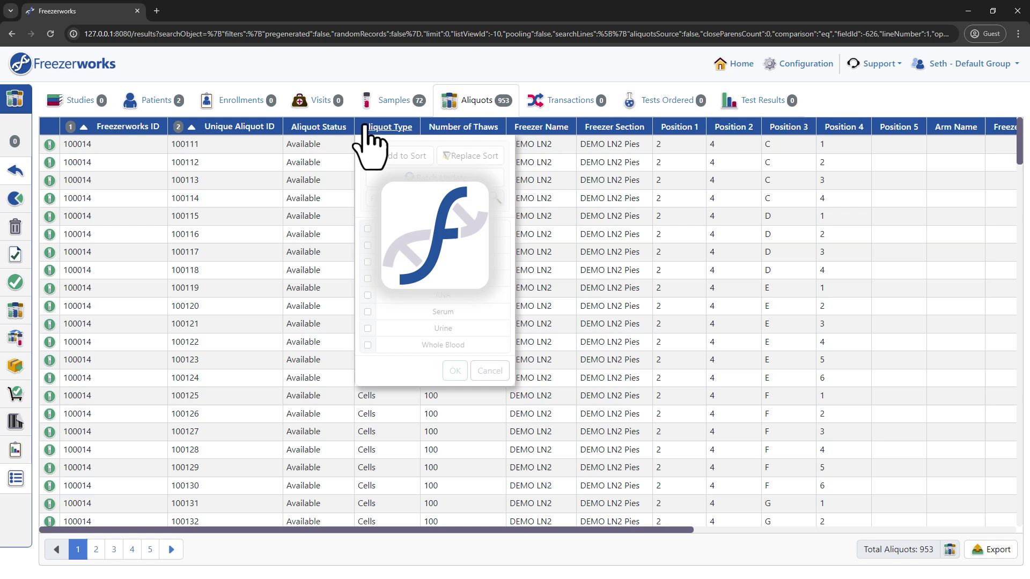
click(453, 372)
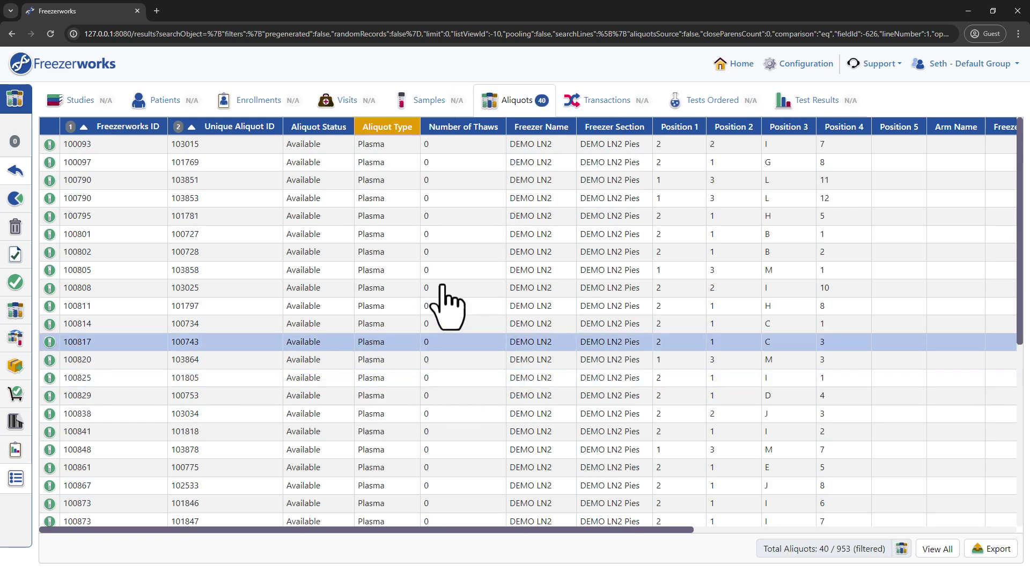